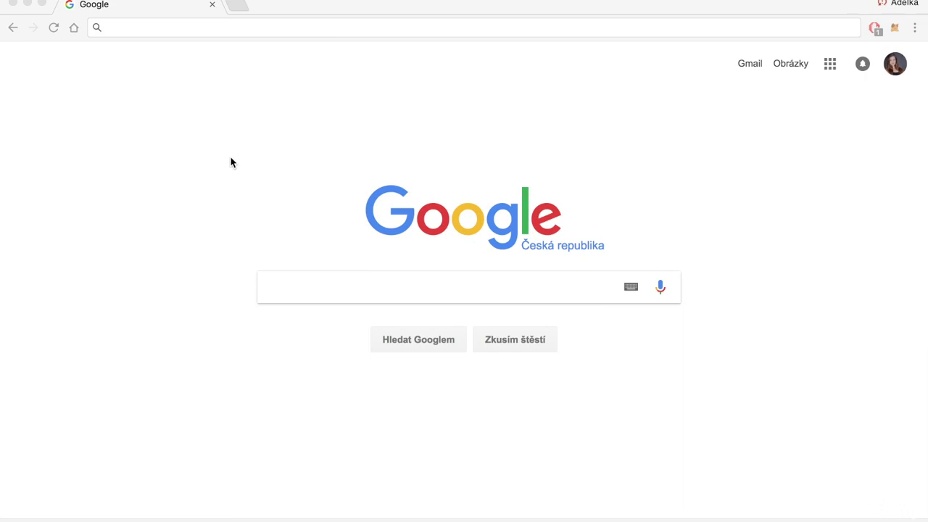
# Step: Load myetherwallet.com in Chrome from the 'myeth' address-bar autocomplete
pyautogui.click(264, 28)
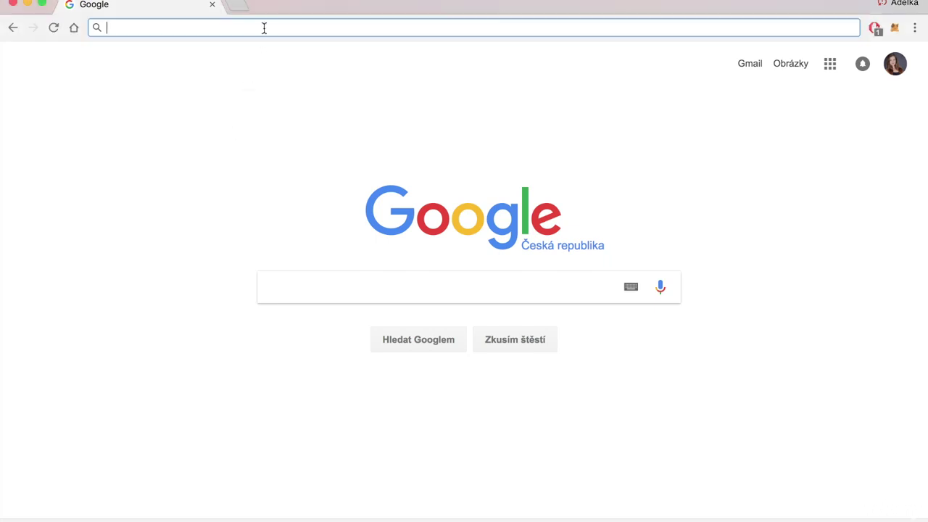
pyautogui.write('myetherwallet.com')
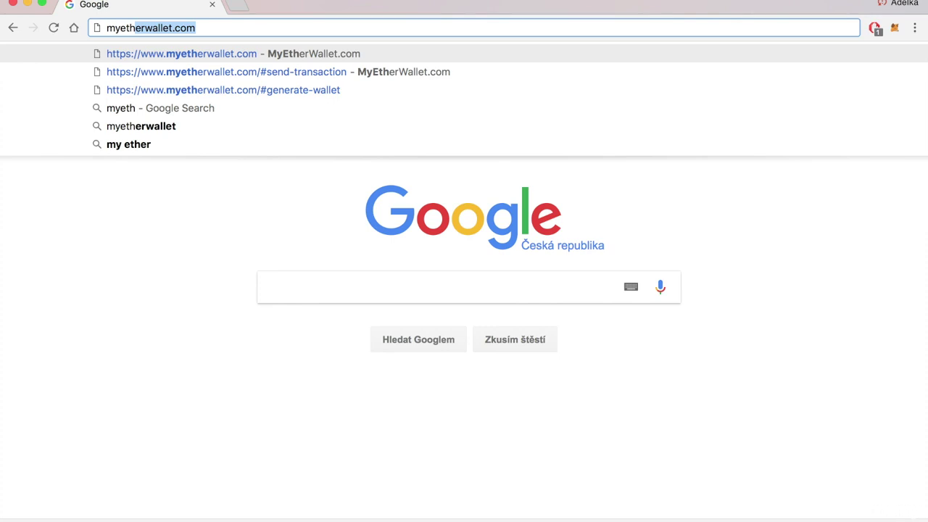
pyautogui.press('Return')
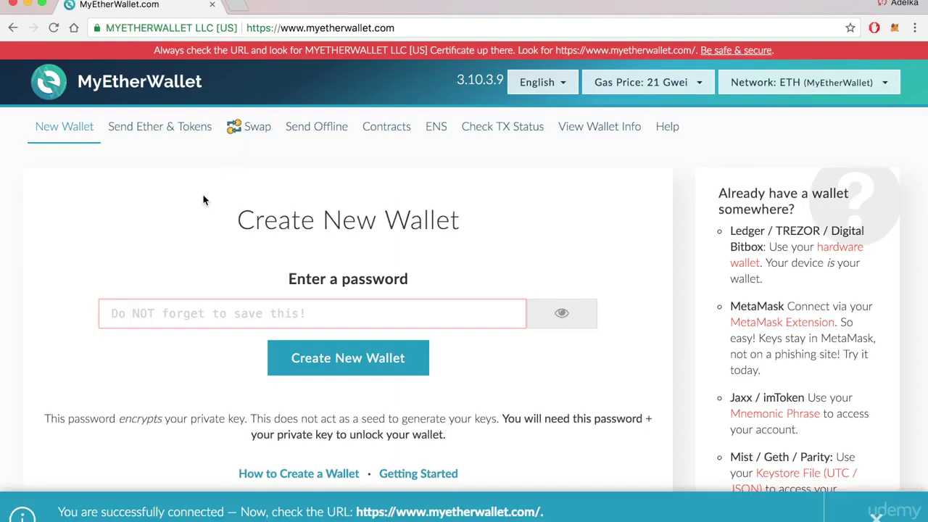
# Step: Enter a nine-character password and create the new wallet
pyautogui.scroll(-1, 174, 263)
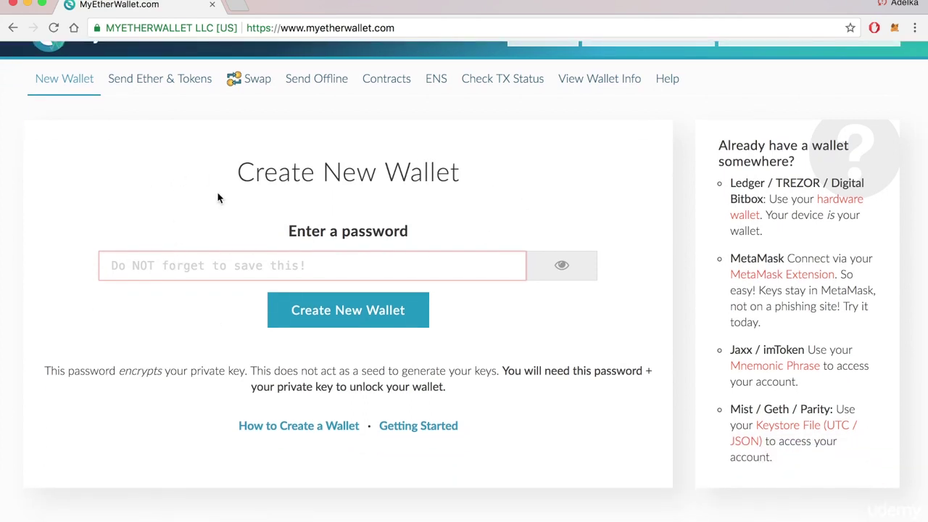
pyautogui.click(176, 264)
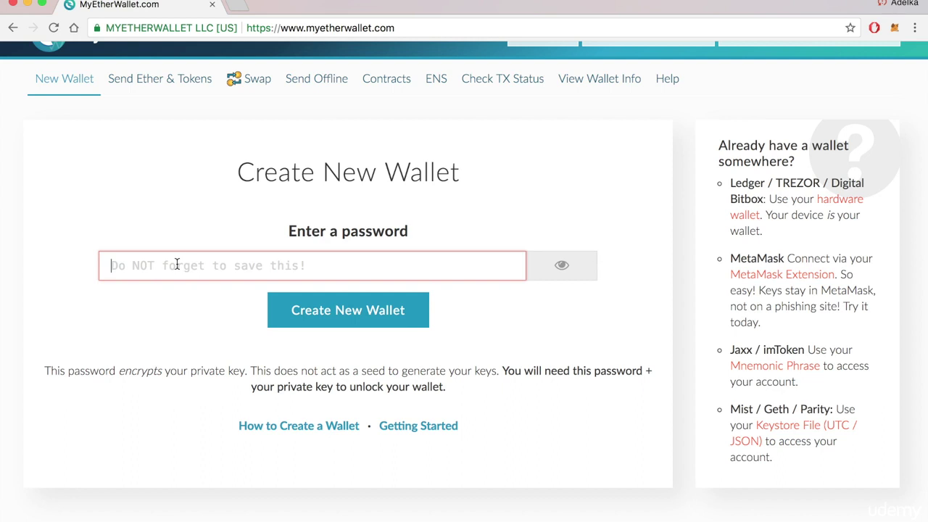
pyautogui.write('•••••••••')
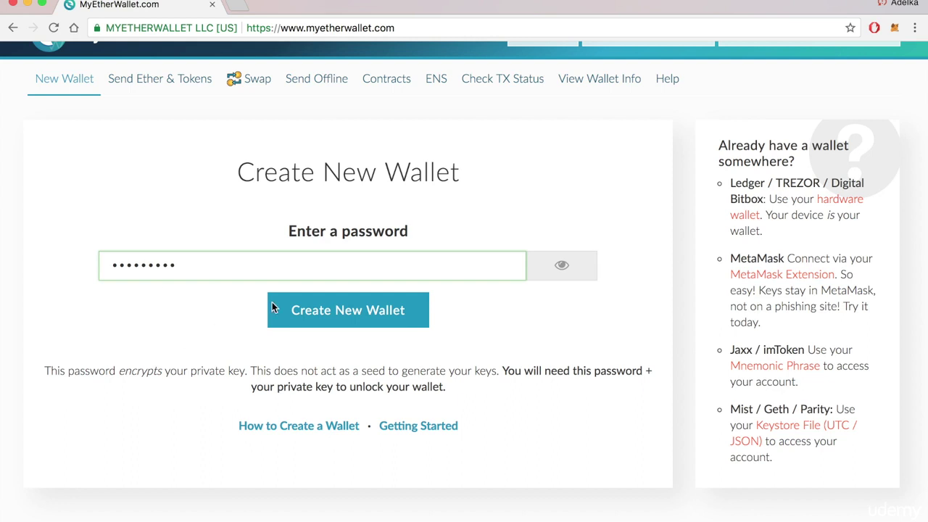
pyautogui.click(321, 312)
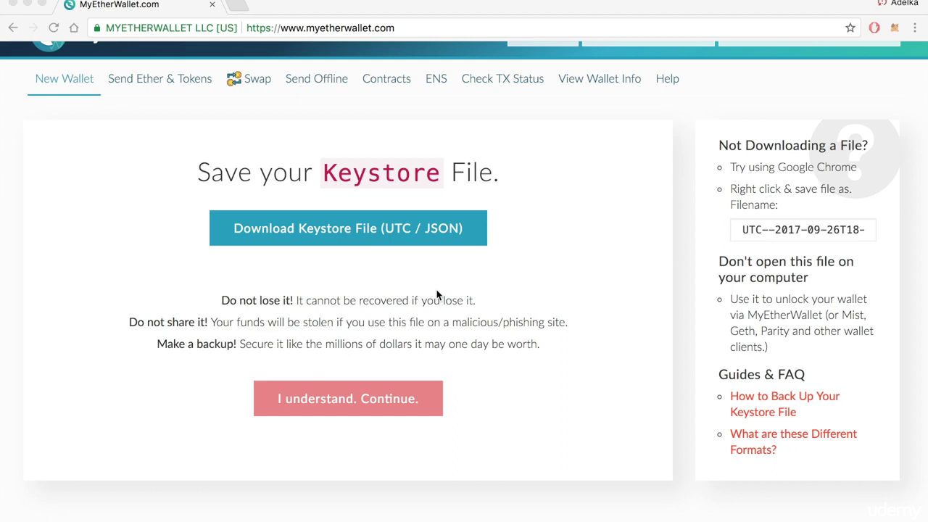
# Step: Save the keystore file to the Desktop as 'udemy1234' and continue to the private key step
pyautogui.click(324, 237)
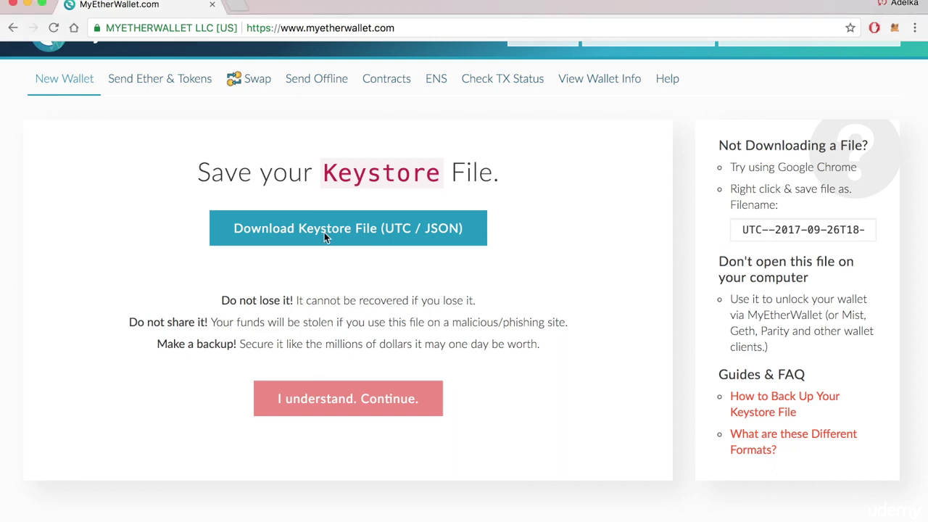
pyautogui.click(369, 241)
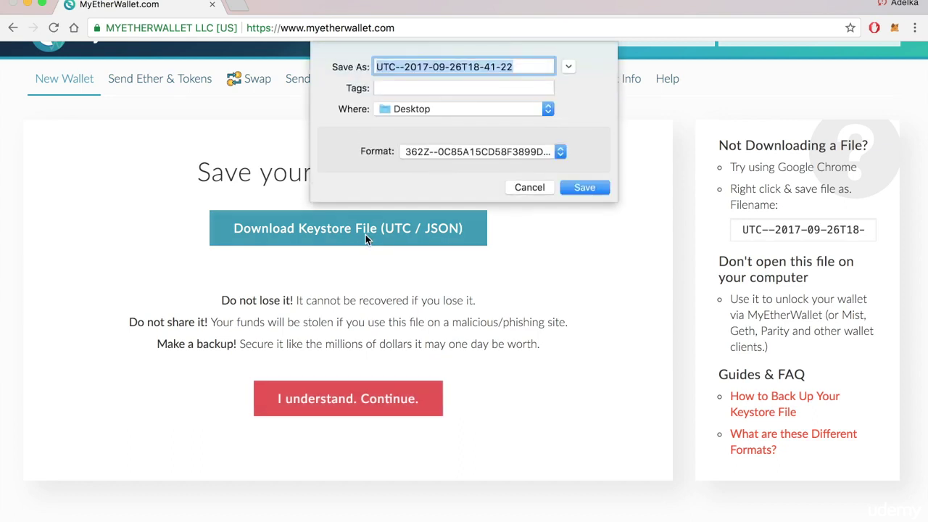
pyautogui.write('udemy')
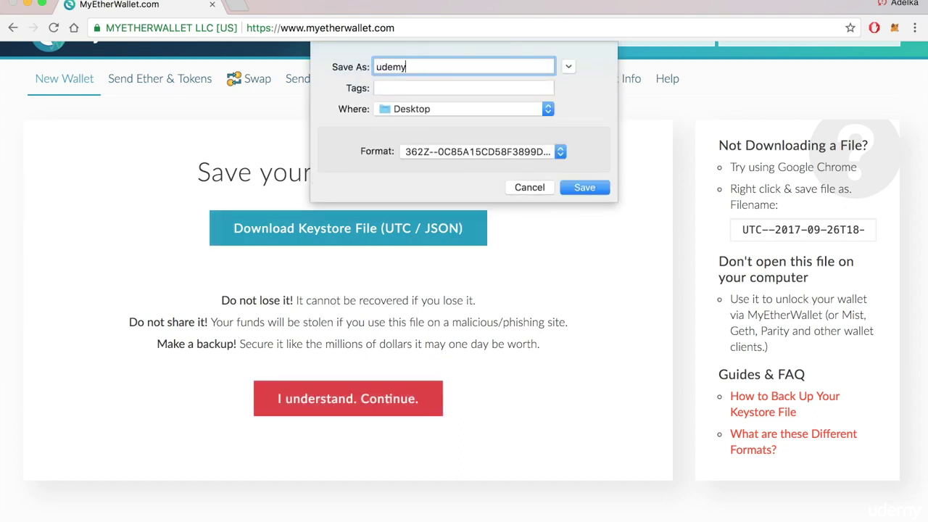
pyautogui.write('1234')
pyautogui.click(584, 187)
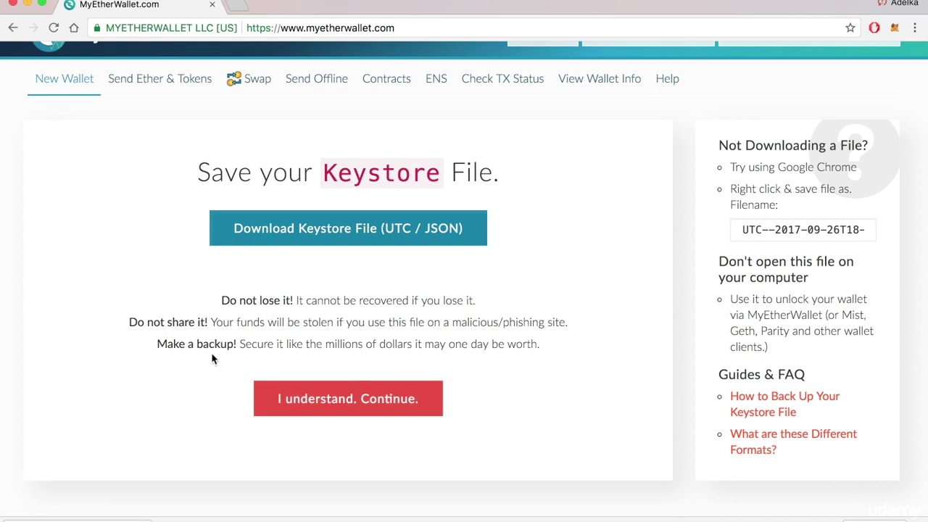
pyautogui.click(372, 406)
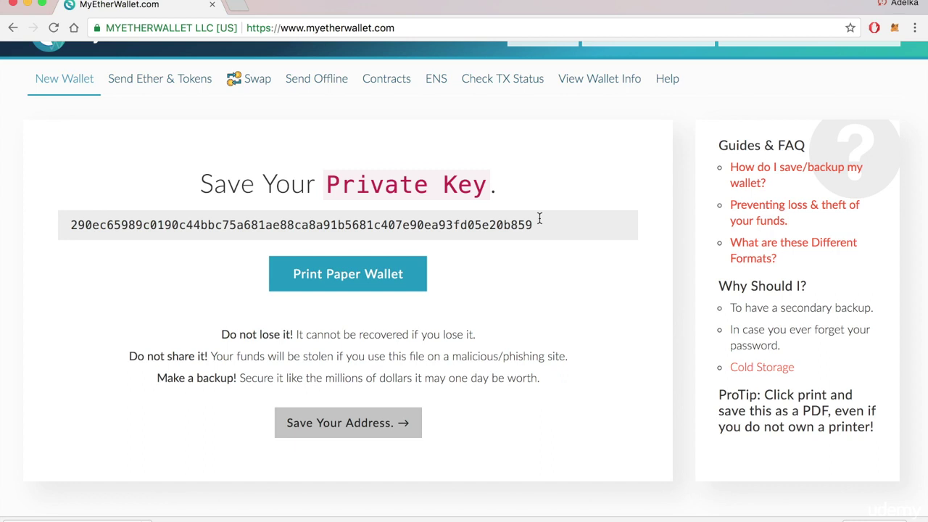
pyautogui.click(541, 223)
pyautogui.doubleClick(537, 224)
pyautogui.press('super+c')
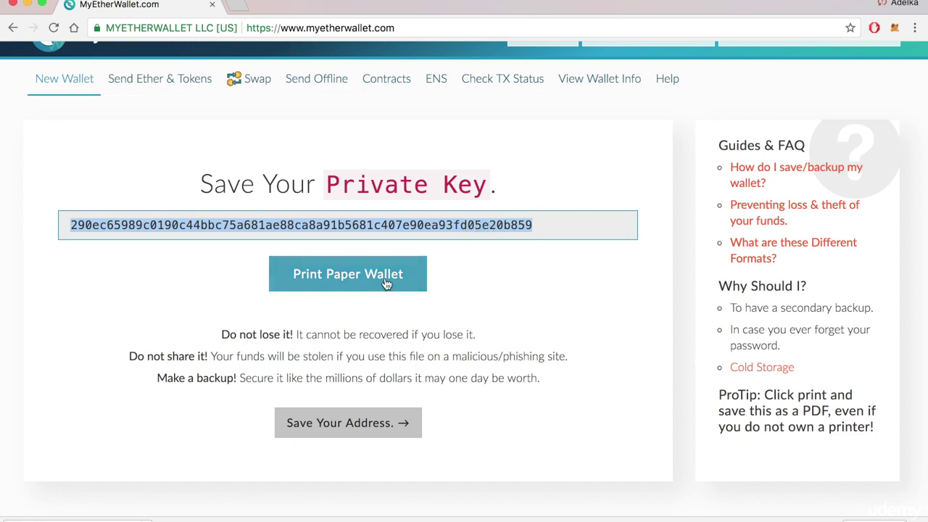
pyautogui.click(484, 305)
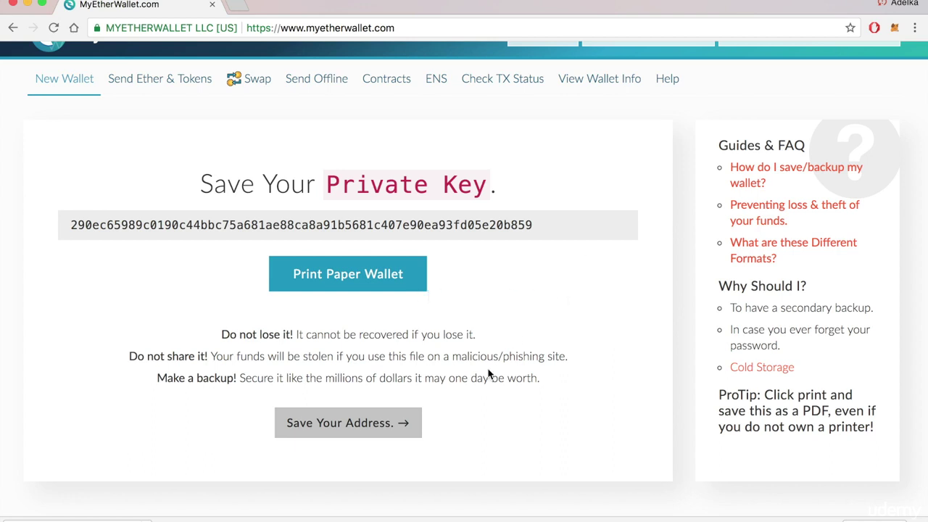
# Step: Move on to Save Your Address and unlock the wallet with the pasted private key
pyautogui.click(355, 425)
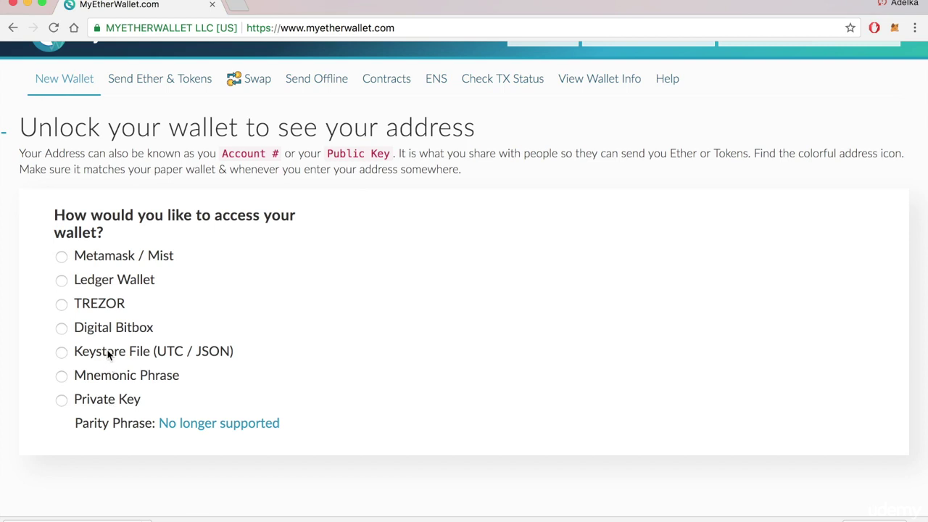
pyautogui.click(62, 403)
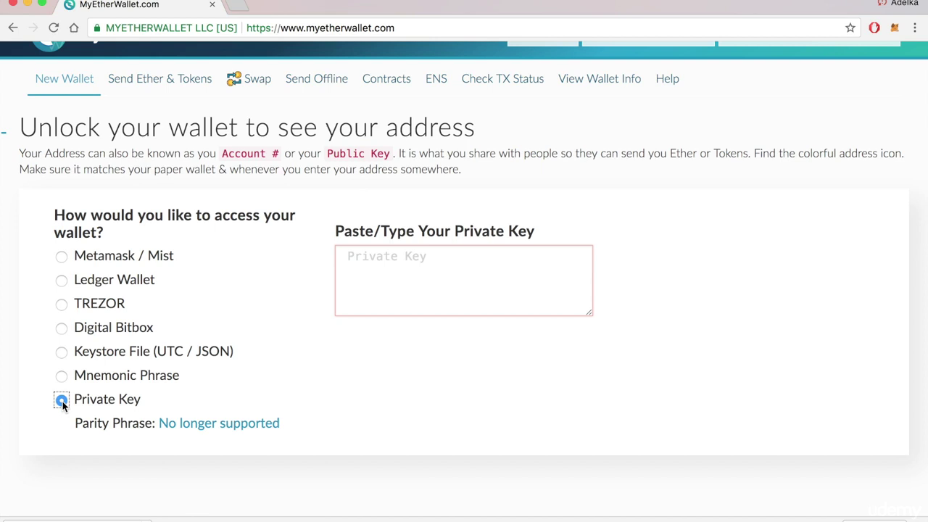
pyautogui.click(406, 282)
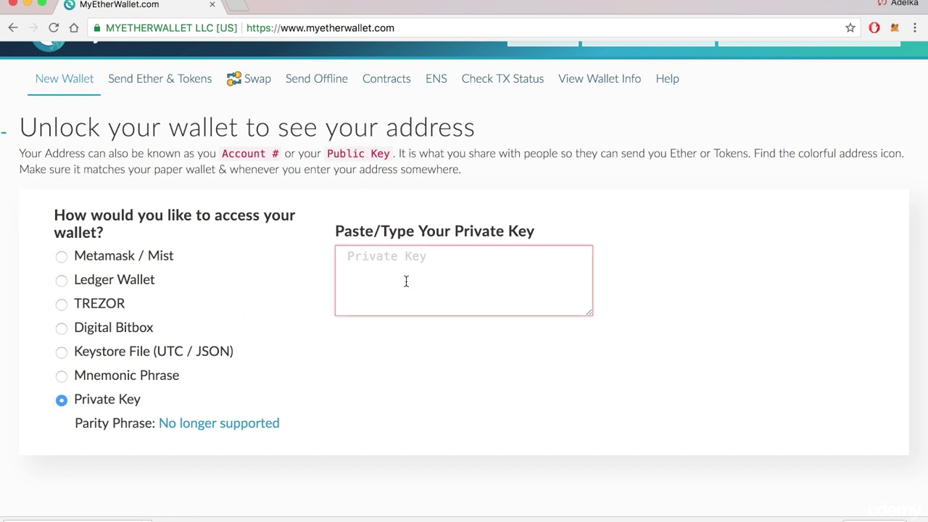
pyautogui.press('super+v')
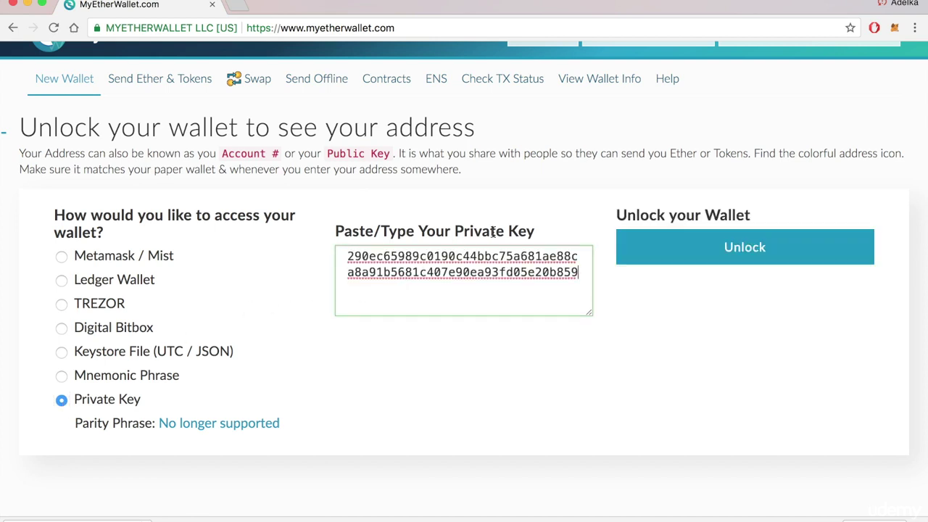
pyautogui.click(715, 264)
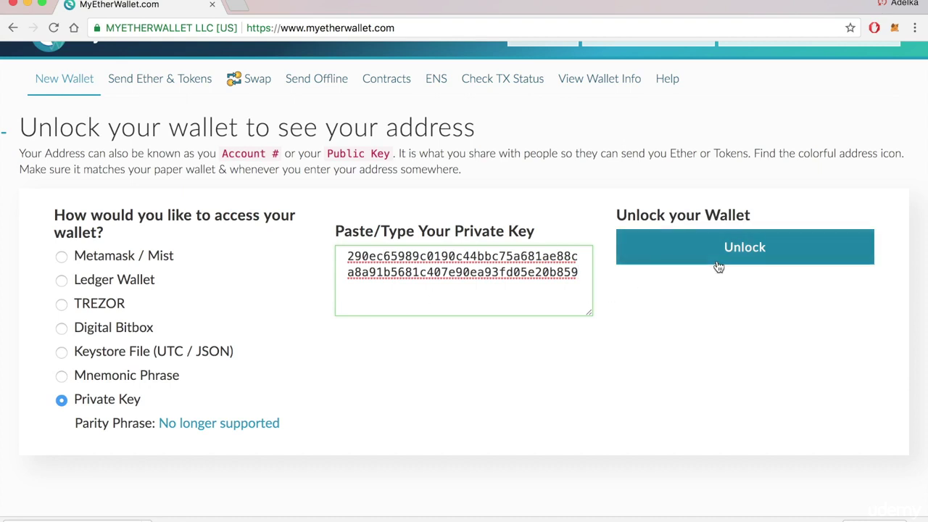
# Step: Scroll the unlocked wallet page and select its public address text
pyautogui.scroll(-8, 513, 408)
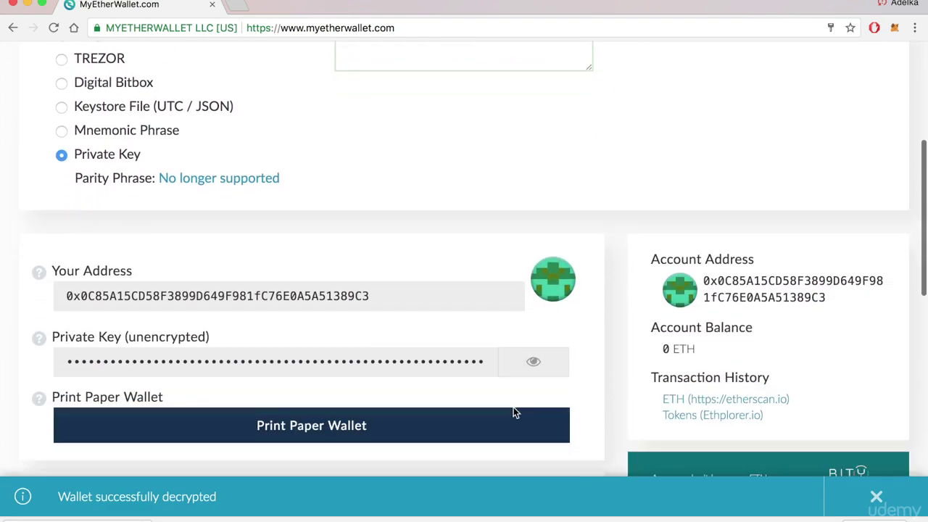
pyautogui.scroll(-4, 515, 414)
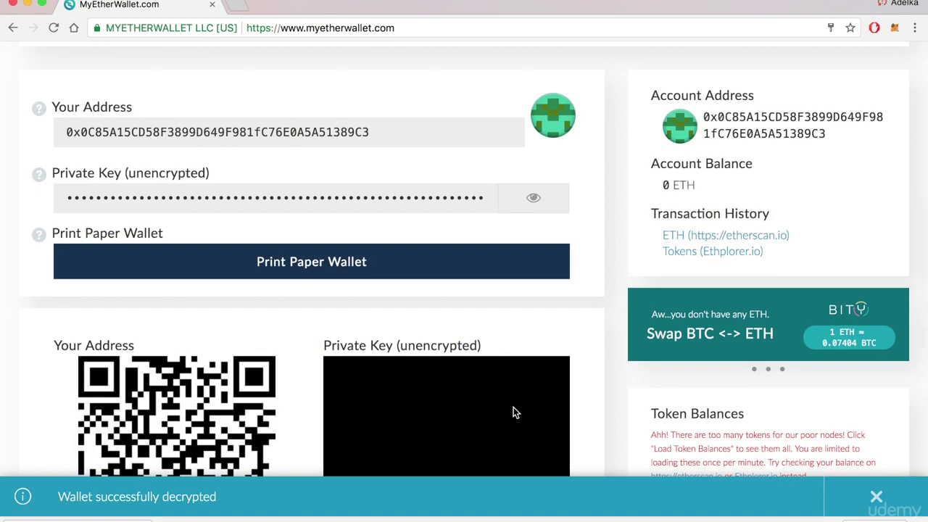
pyautogui.scroll(-3, 513, 413)
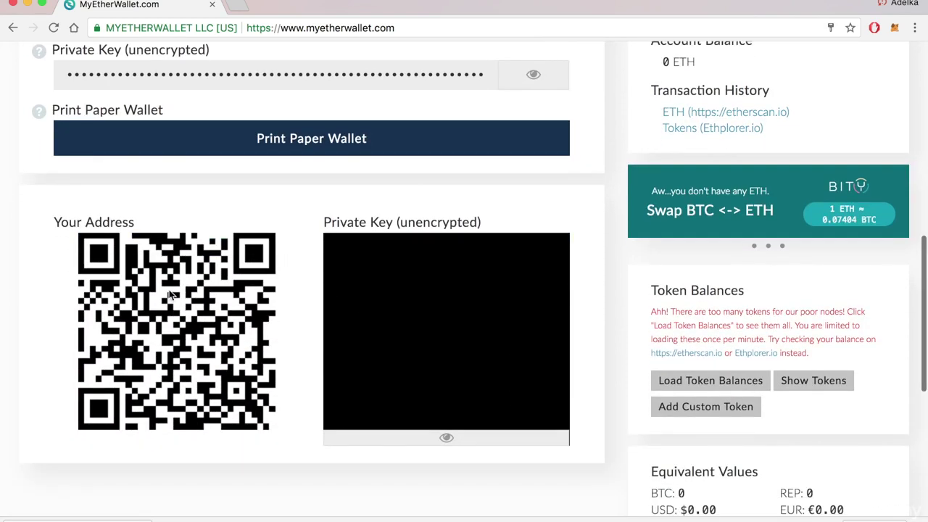
pyautogui.scroll(7, 312, 290)
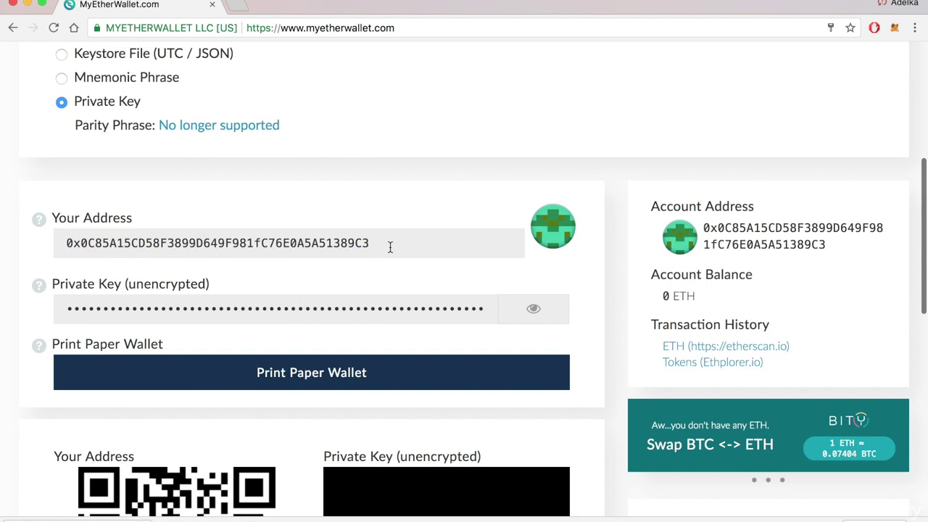
pyautogui.moveTo(389, 246); pyautogui.dragTo(55, 234)
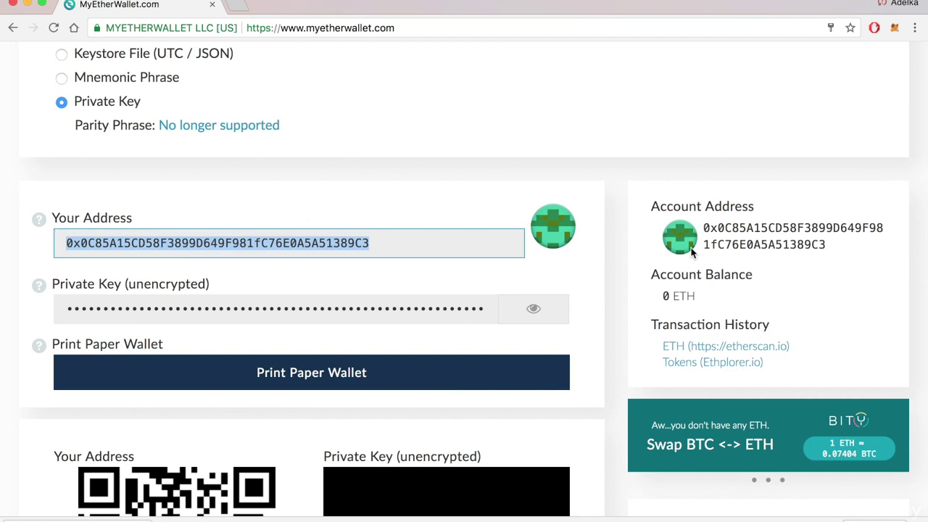
pyautogui.moveTo(827, 246); pyautogui.dragTo(704, 229)
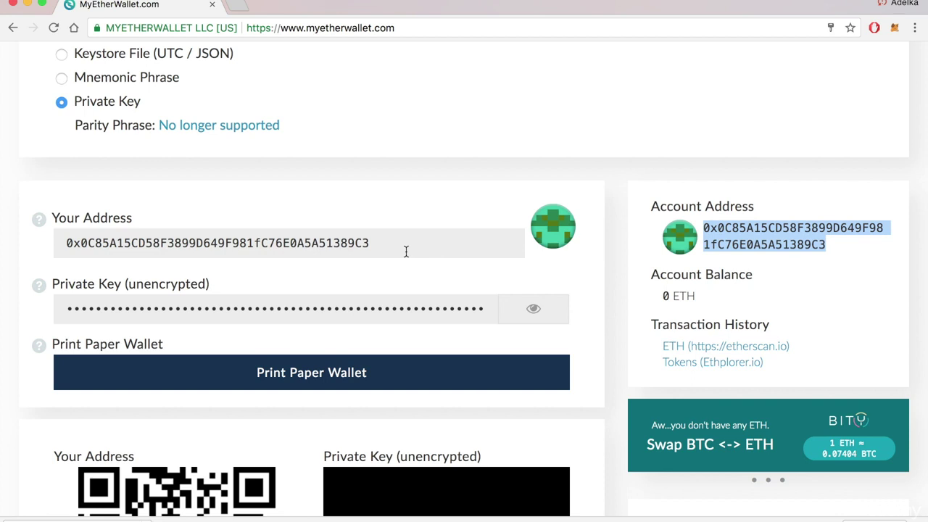
pyautogui.moveTo(404, 246); pyautogui.dragTo(37, 244)
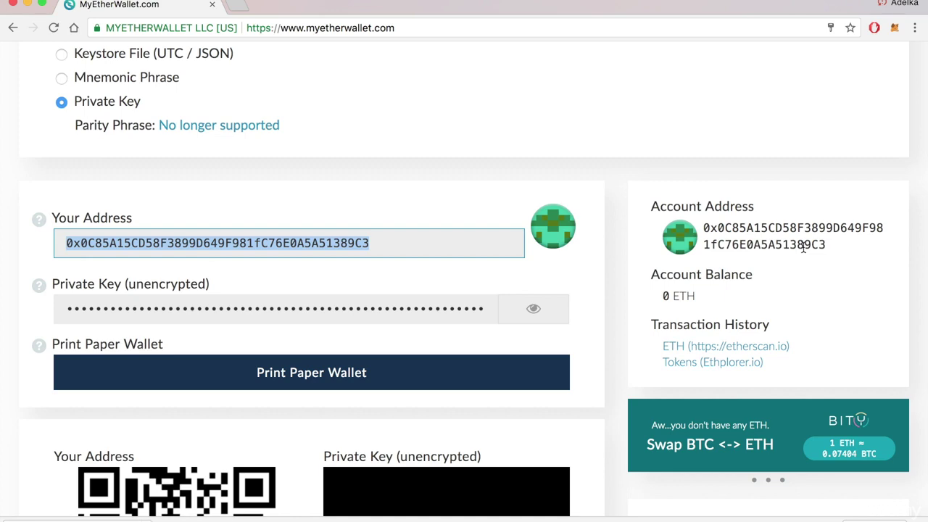
# Step: Scroll up and down over the wallet details, paper-wallet option and 0 ETH balance
pyautogui.scroll(-3, 804, 247)
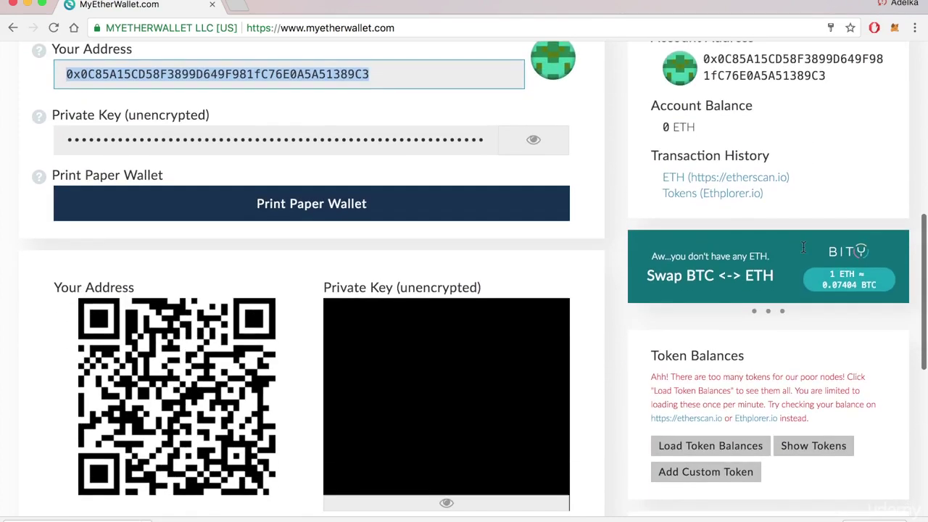
pyautogui.scroll(6, 804, 247)
pyautogui.scroll(-3, 803, 248)
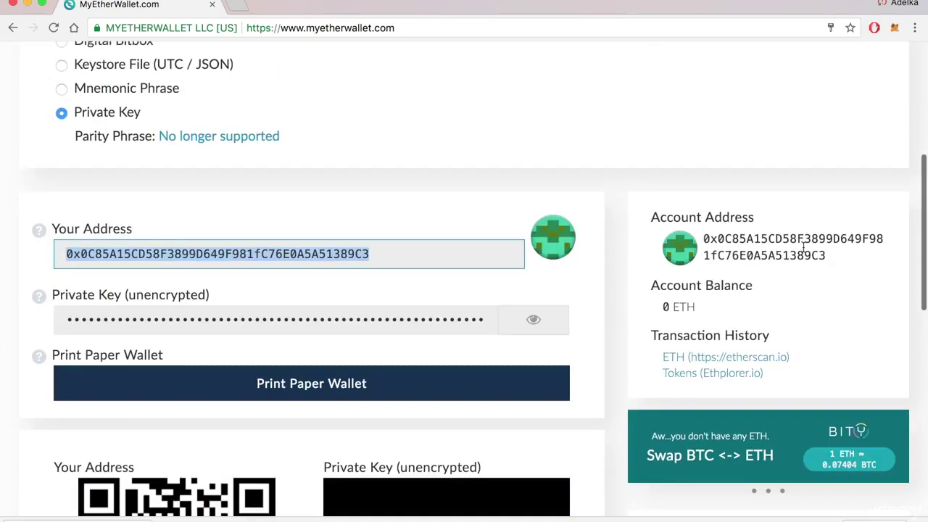
pyautogui.scroll(4, 804, 247)
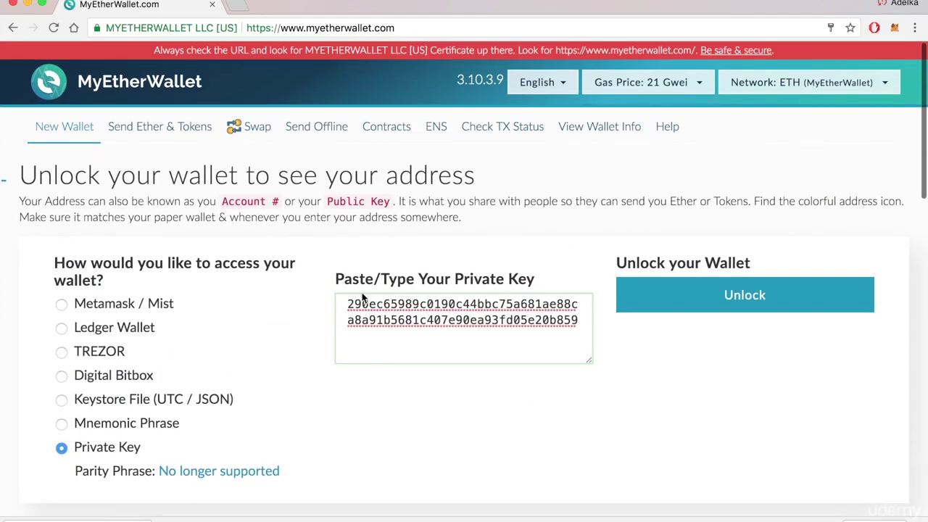
pyautogui.scroll(-3, 363, 297)
pyautogui.scroll(5, 361, 293)
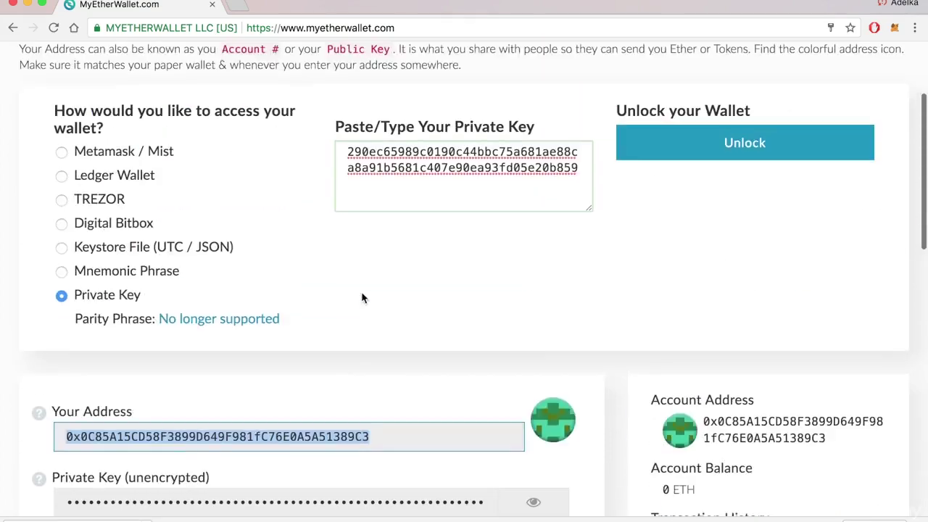
pyautogui.scroll(-4, 362, 298)
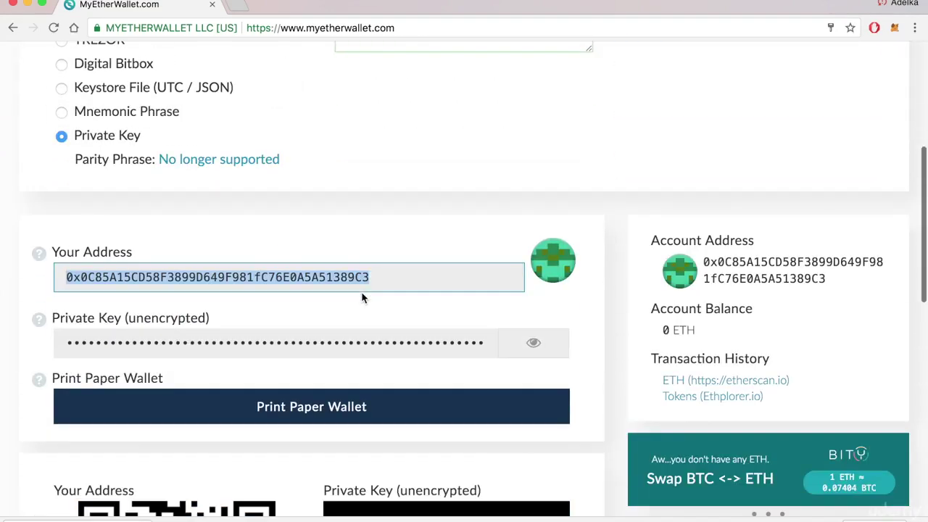
pyautogui.scroll(4, 362, 297)
pyautogui.scroll(-2, 363, 297)
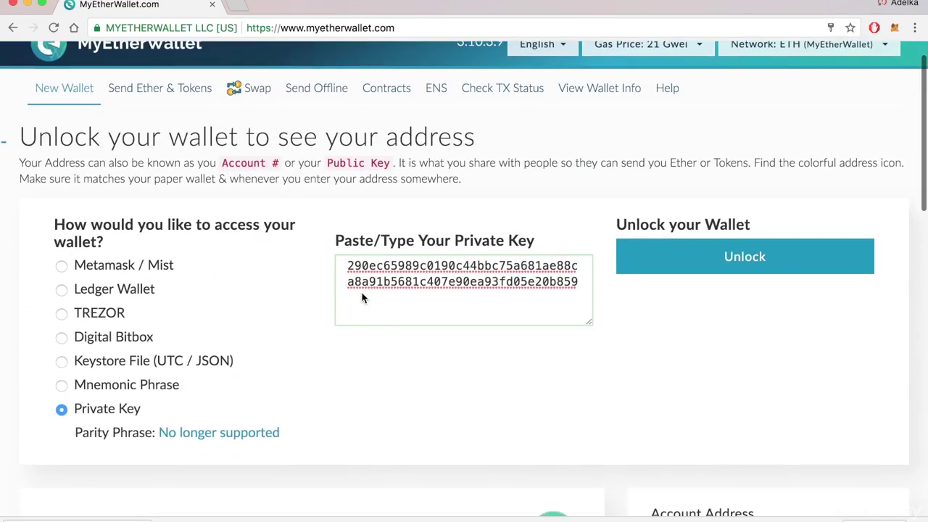
pyautogui.scroll(1, 363, 297)
pyautogui.scroll(-5, 363, 298)
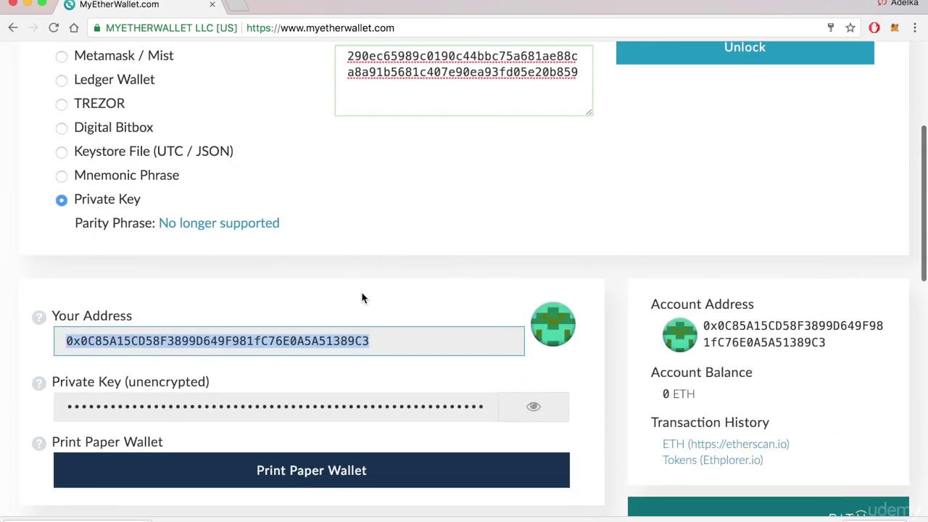
pyautogui.scroll(6, 363, 297)
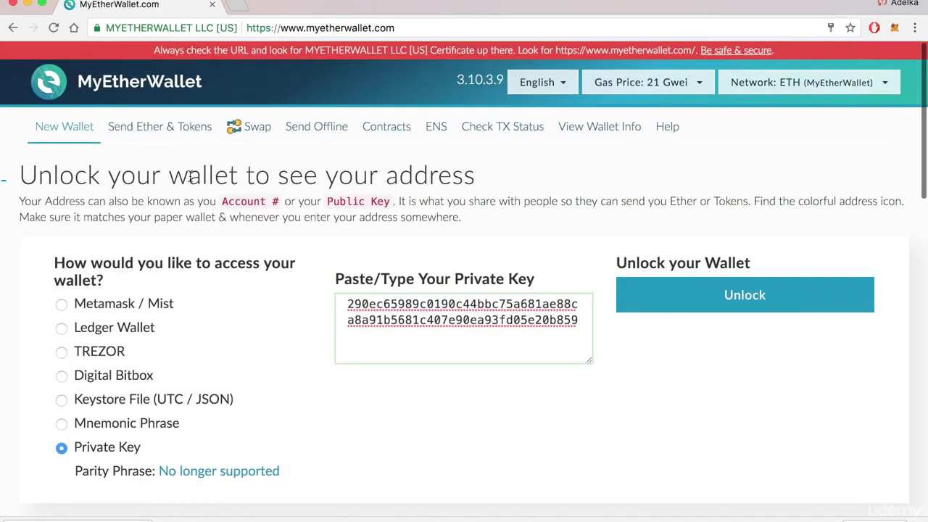
# Step: On Send Ether & Tokens, unlock the wallet by pasting its private key
pyautogui.click(149, 130)
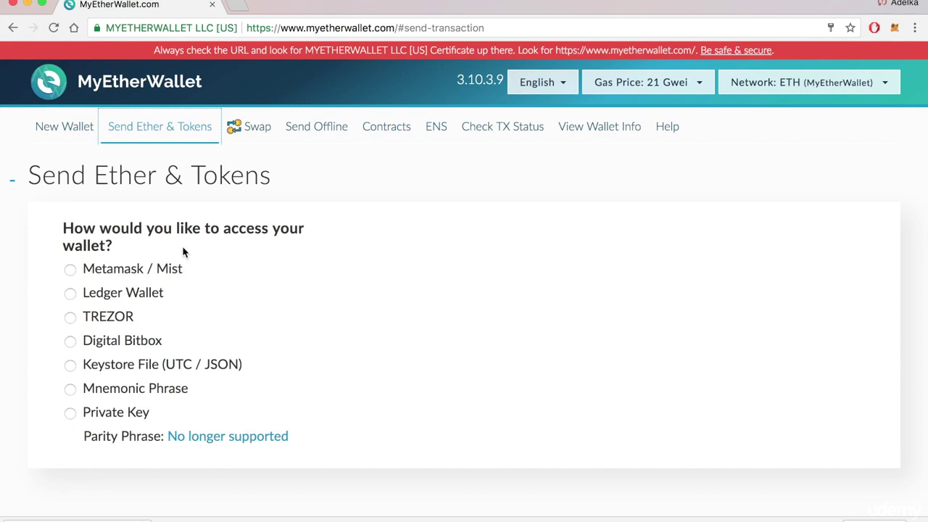
pyautogui.click(127, 415)
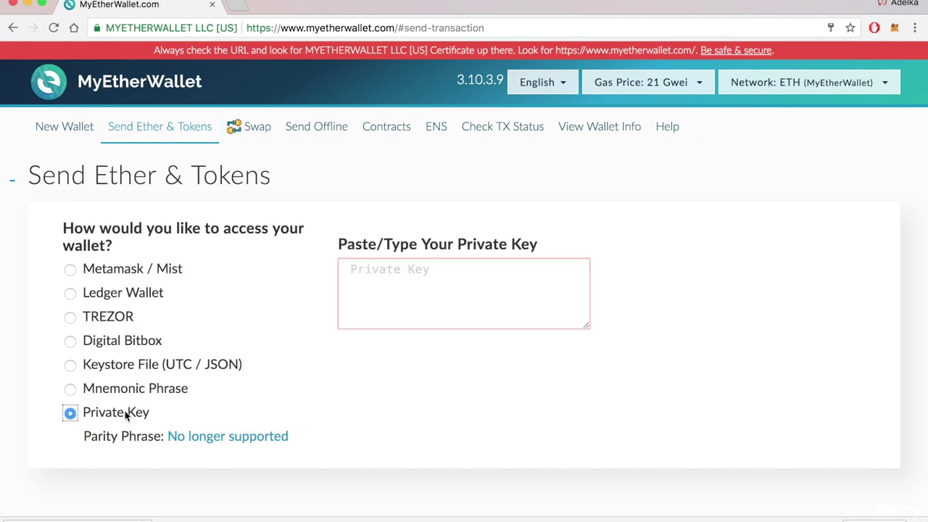
pyautogui.click(375, 320)
pyautogui.press('super+v')
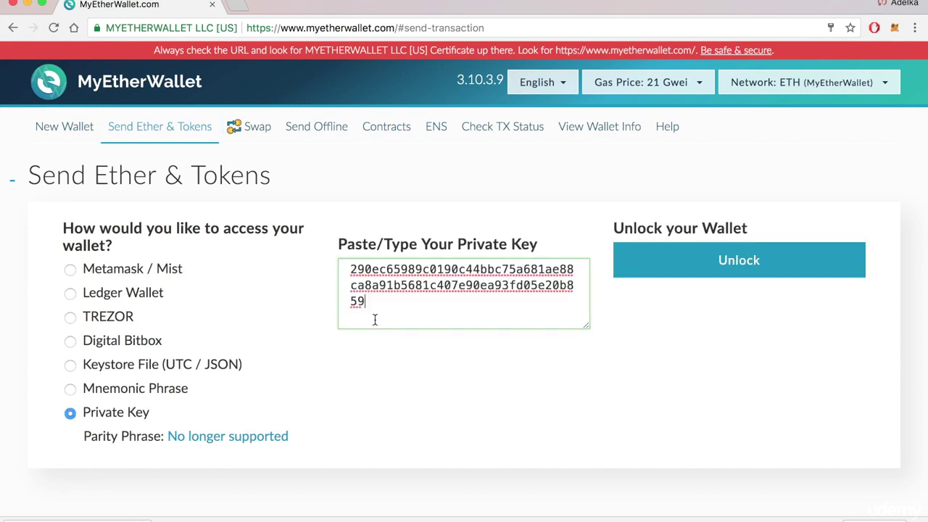
pyautogui.click(681, 263)
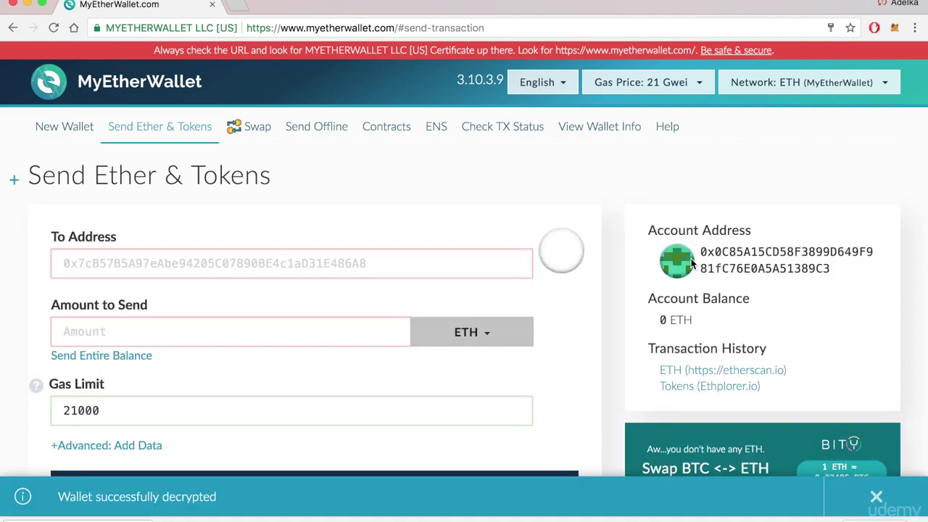
pyautogui.scroll(-3, 559, 161)
pyautogui.scroll(2, 559, 161)
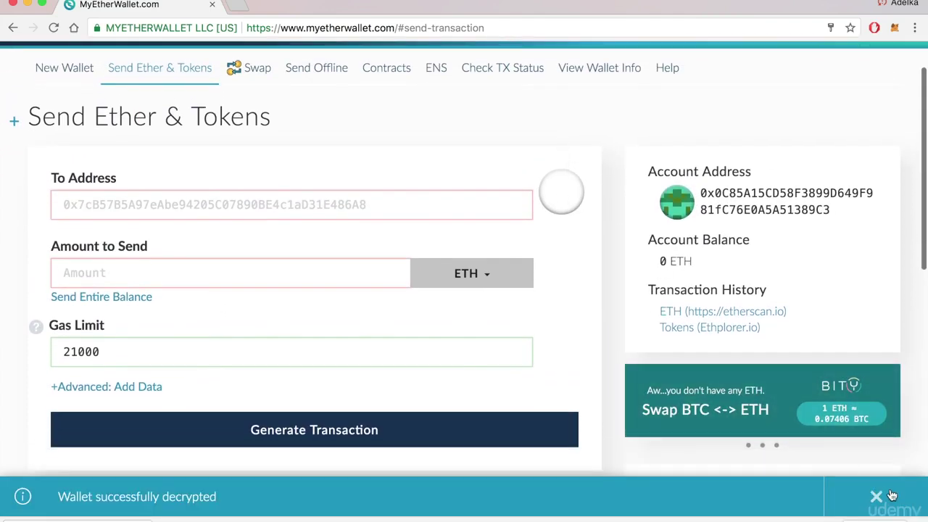
# Step: Dismiss the 'Wallet successfully decrypted' notice and inspect the To Address field and account address
pyautogui.click(876, 497)
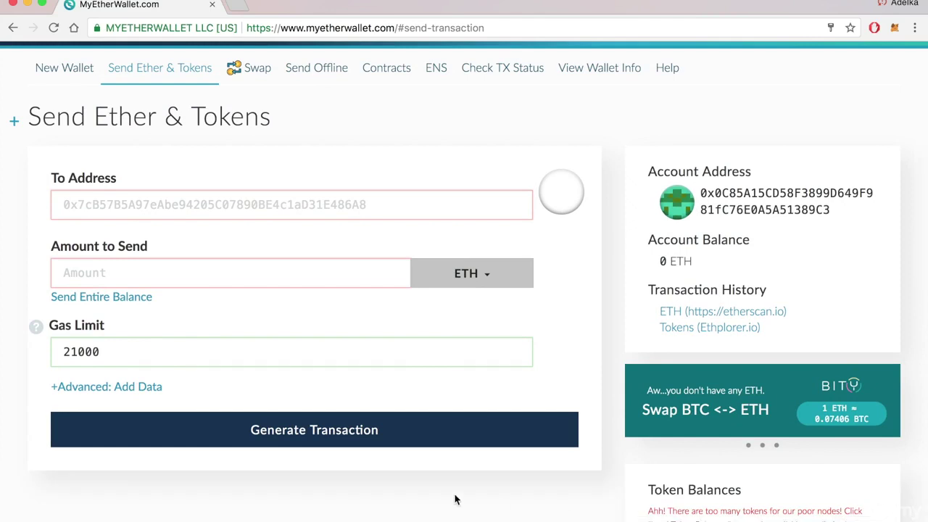
pyautogui.scroll(2, 398, 506)
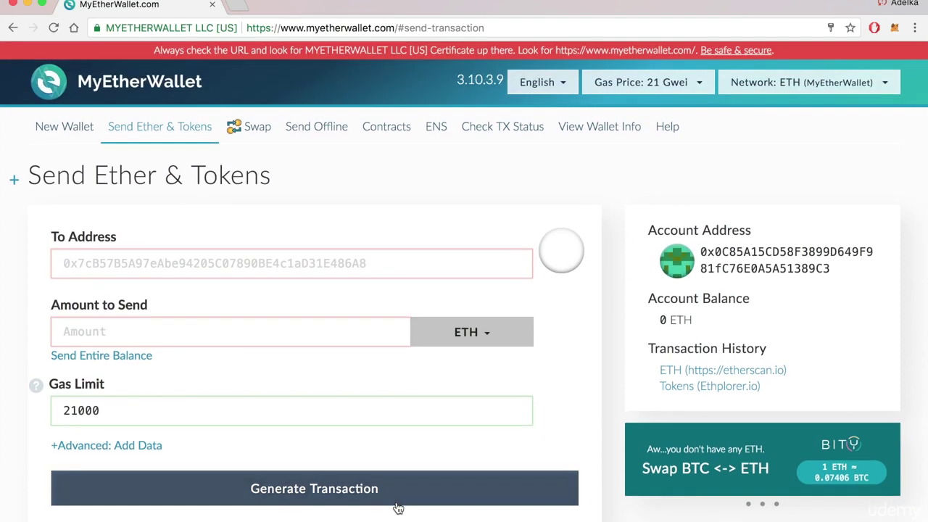
pyautogui.click(311, 264)
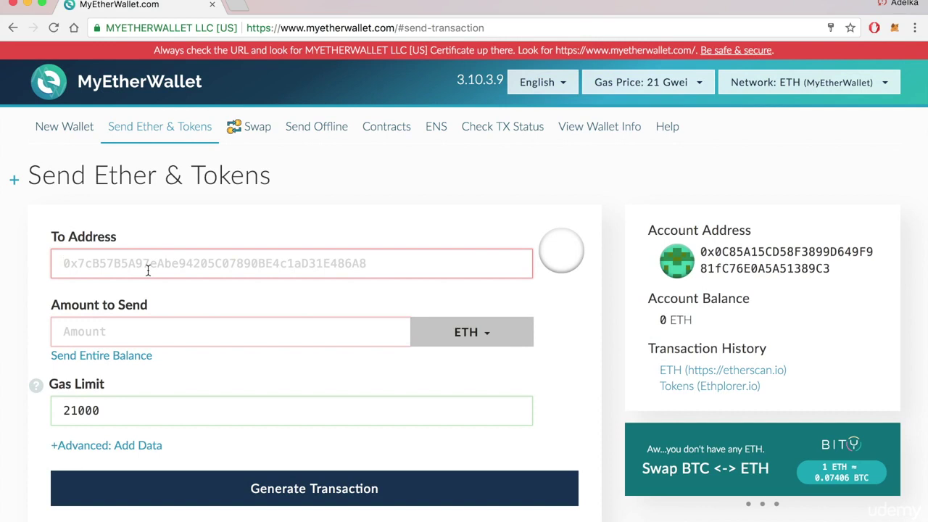
pyautogui.moveTo(830, 266); pyautogui.dragTo(705, 245)
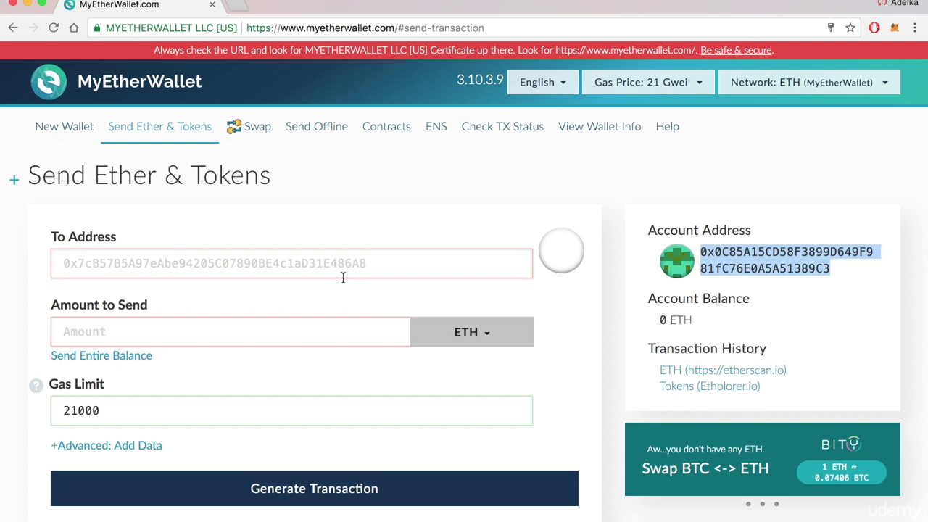
pyautogui.click(274, 269)
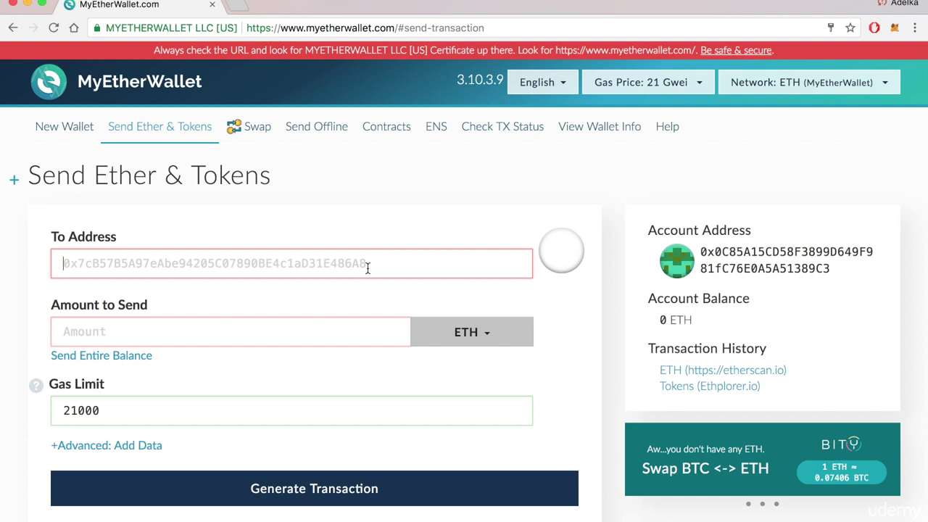
# Step: Look over the ETH currency choices and the Amount field, leaving the form empty
pyautogui.click(458, 334)
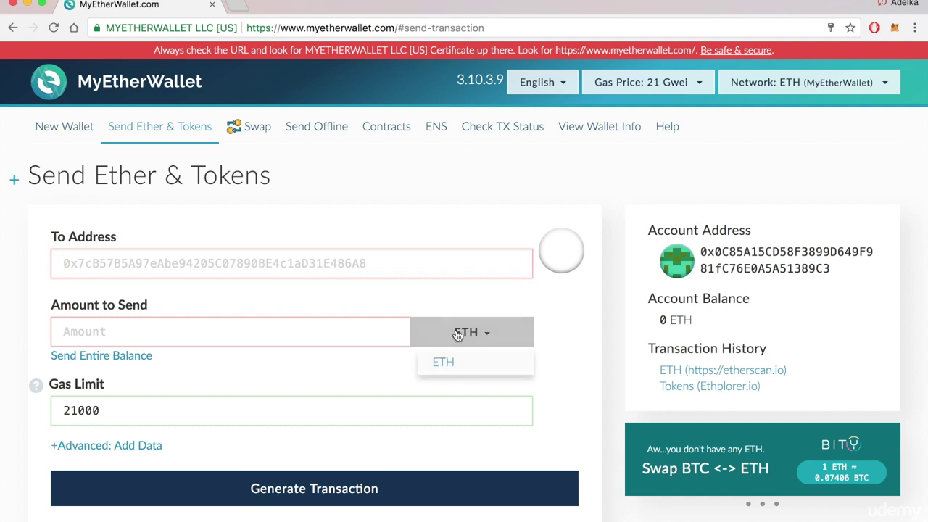
pyautogui.click(458, 334)
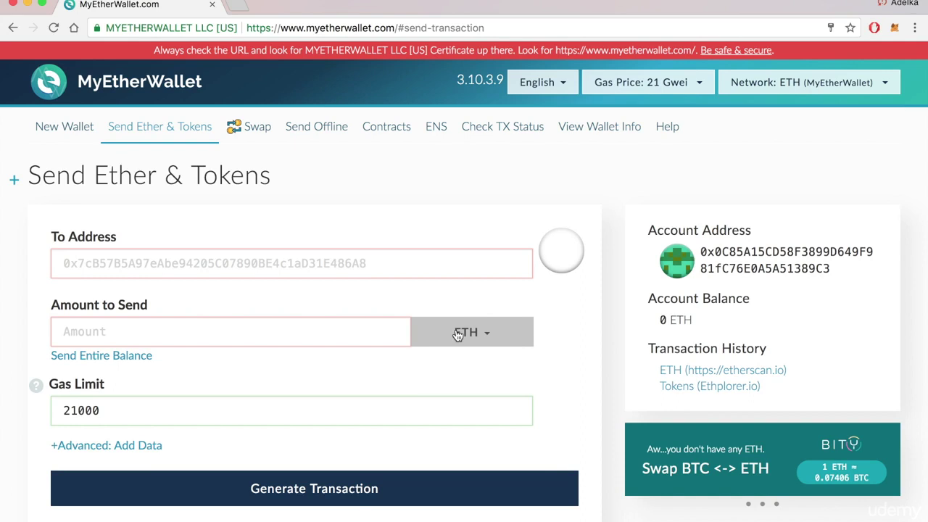
pyautogui.click(319, 338)
pyautogui.scroll(-2, 319, 338)
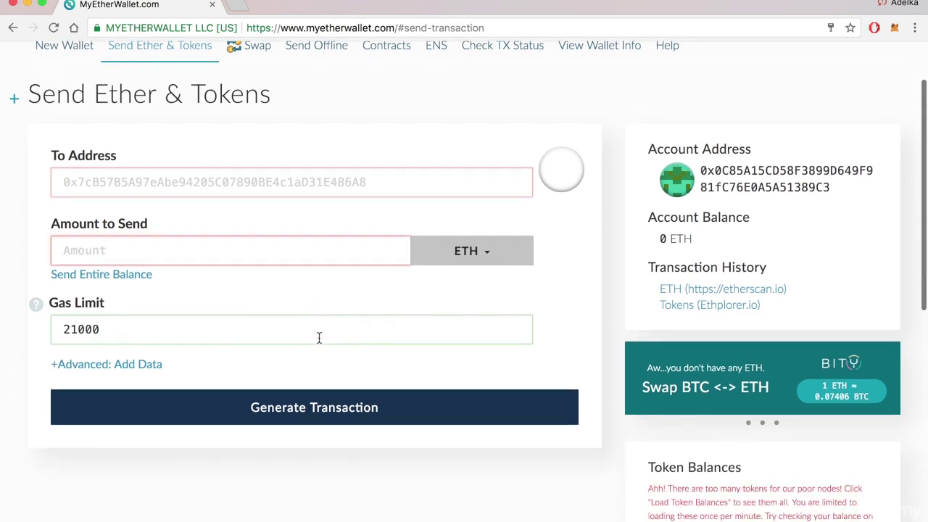
pyautogui.scroll(2, 319, 338)
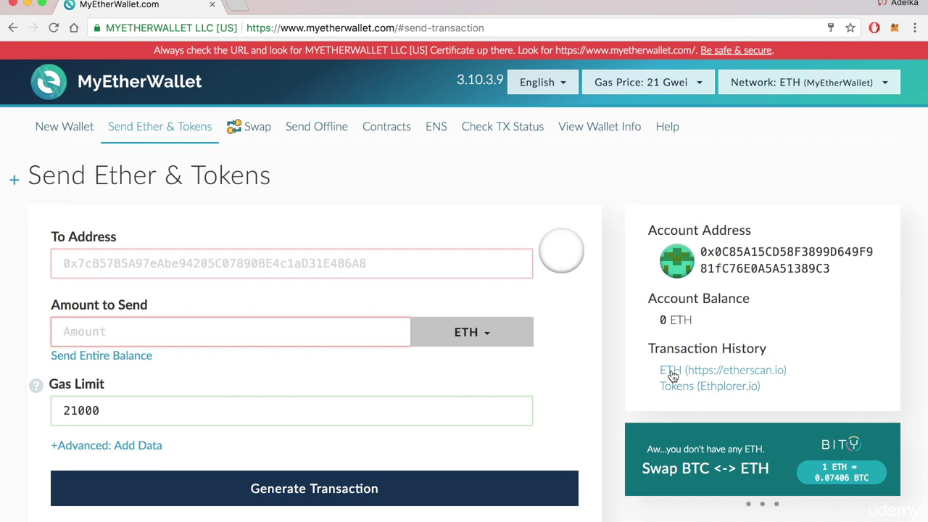
# Step: Check the account's 0 Ether balance on Etherscan, then return to the MyEtherWallet tab
pyautogui.click(671, 371)
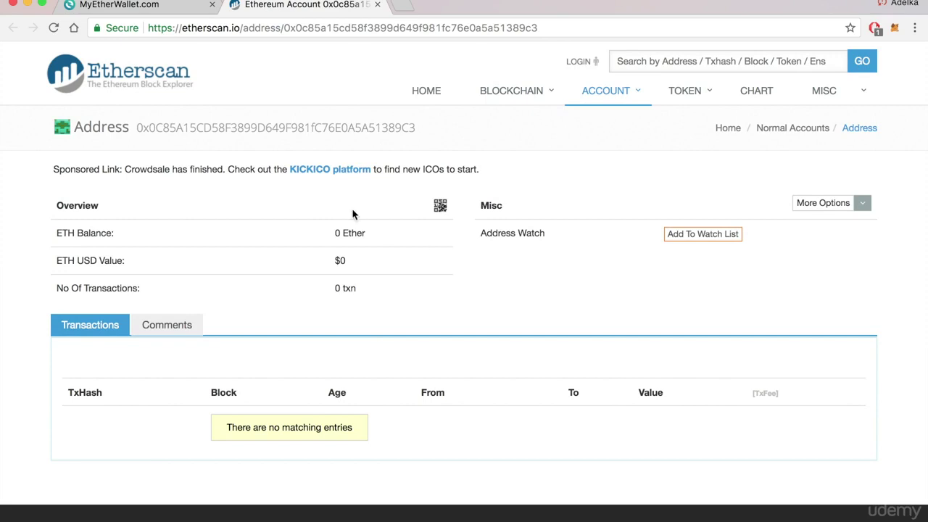
pyautogui.moveTo(331, 232); pyautogui.dragTo(369, 235)
pyautogui.click(369, 234)
pyautogui.click(157, 6)
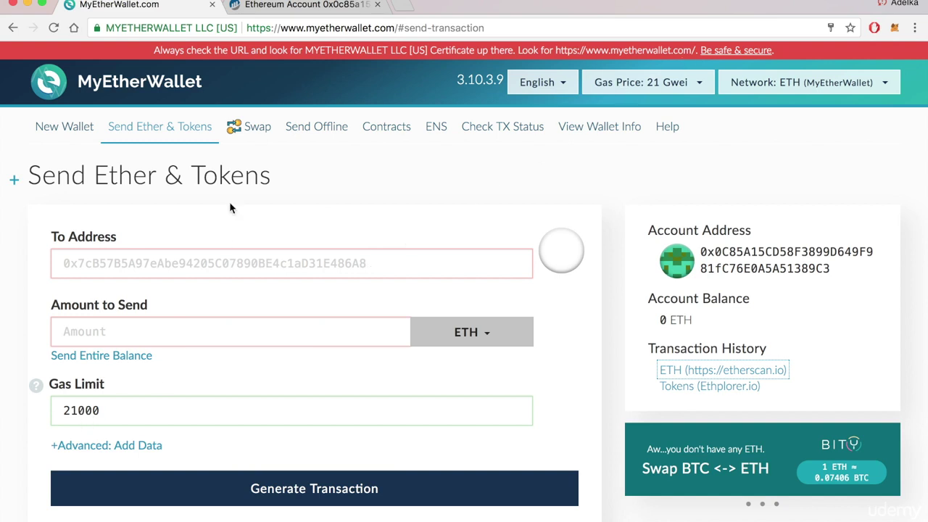
pyautogui.click(305, 13)
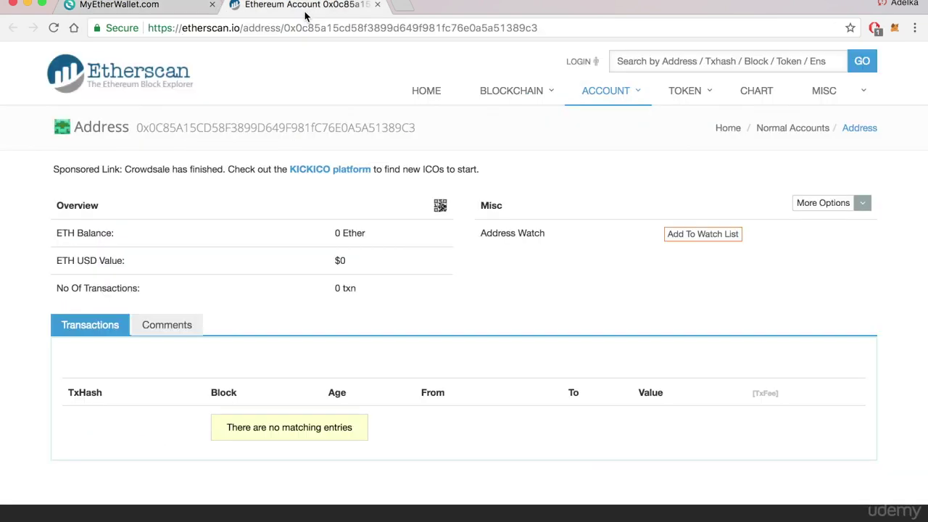
pyautogui.click(152, 6)
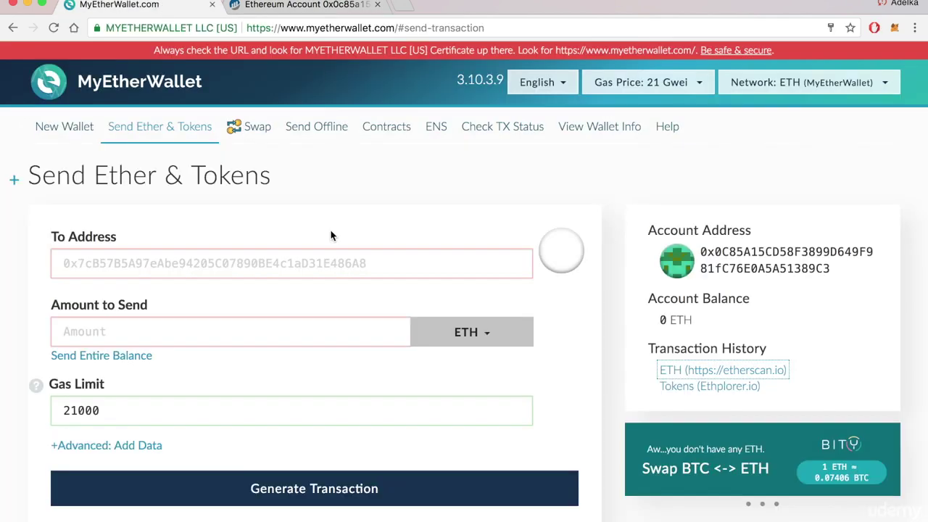